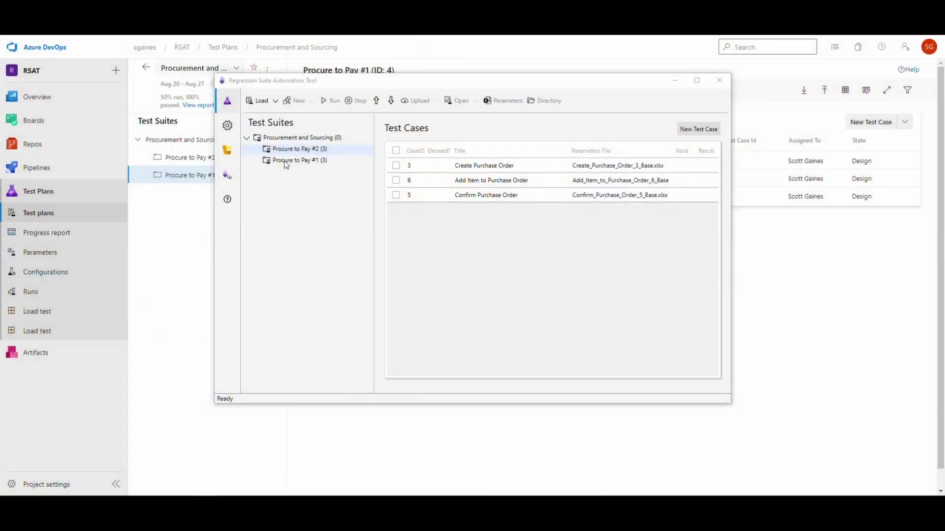
# Compare the Procure to Pay #1 and #2 suites, ending on #1 with test cases 3, 6 and 5.
pyautogui.click(291, 161)
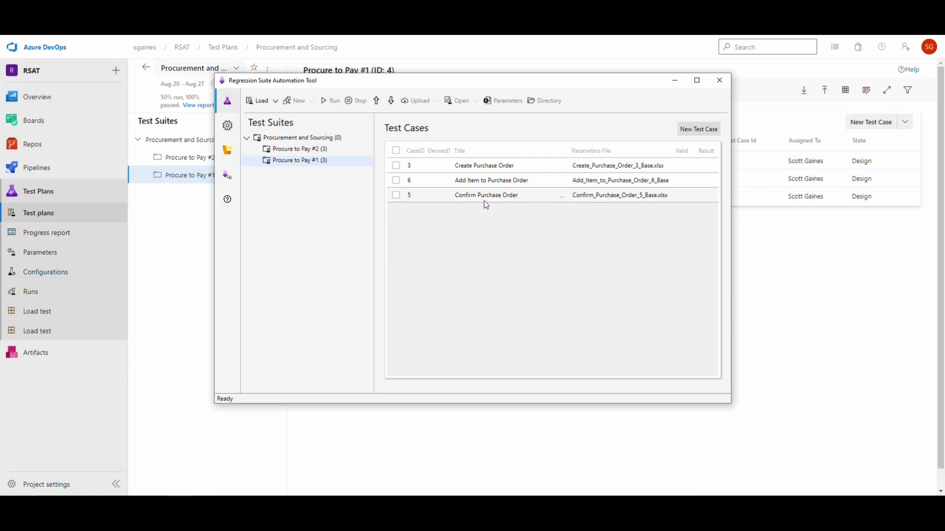
pyautogui.click(317, 149)
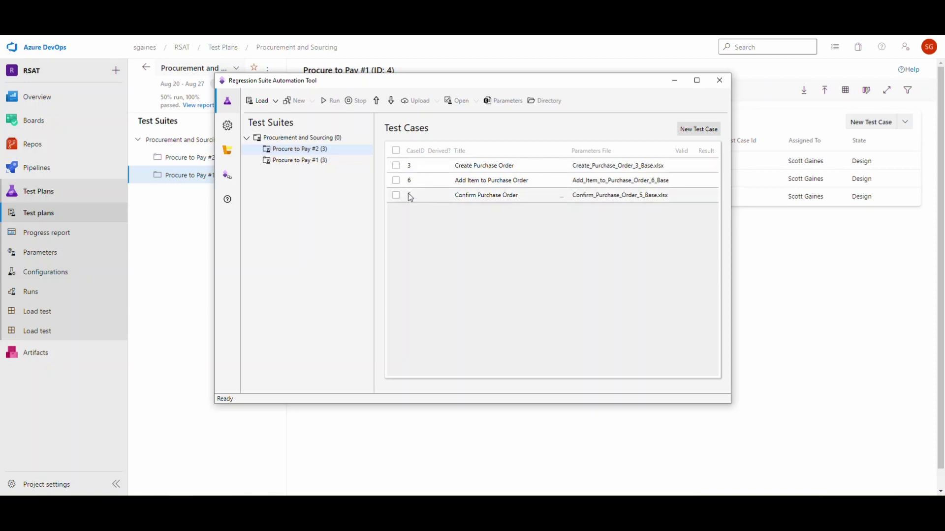
pyautogui.click(295, 161)
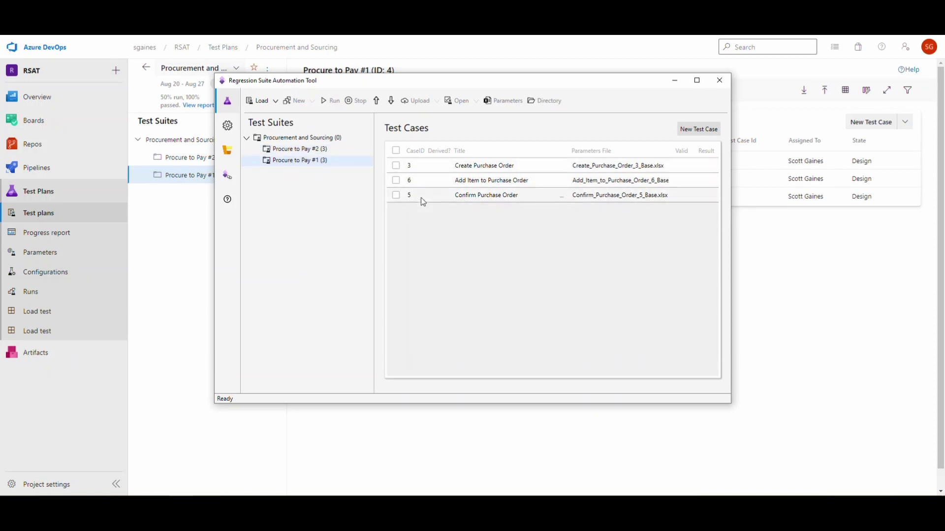
# Set the Item number in test case 6's parameter file to a0002 and close Excel.
pyautogui.click(396, 180)
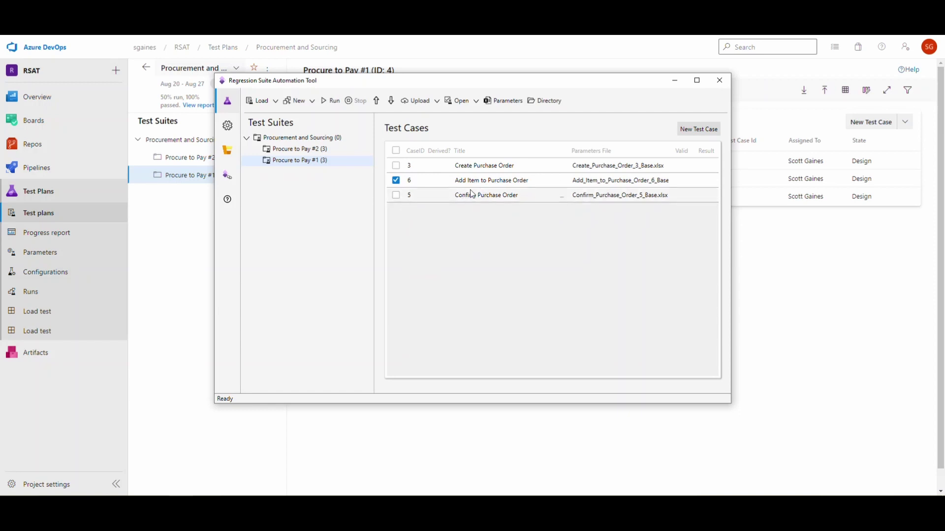
pyautogui.click(502, 101)
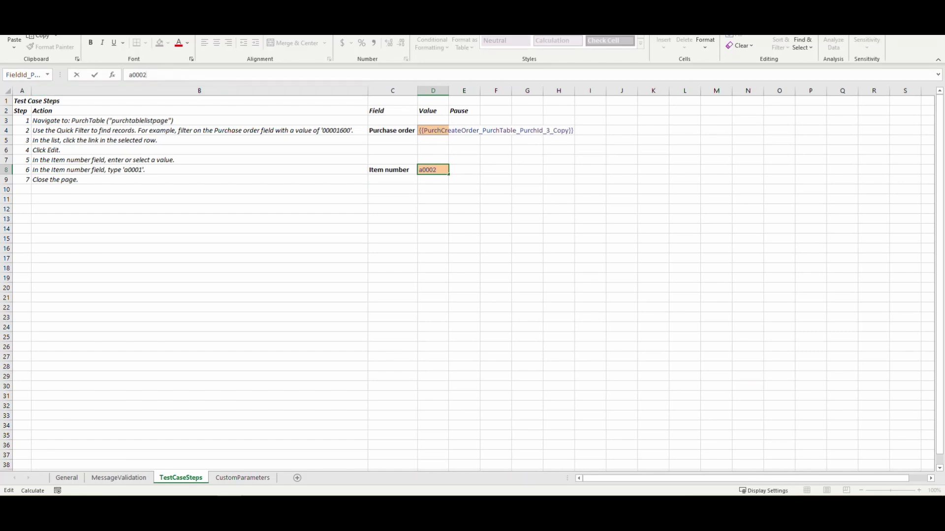
pyautogui.press('Escape')
pyautogui.hotkey('alt', 'F4')
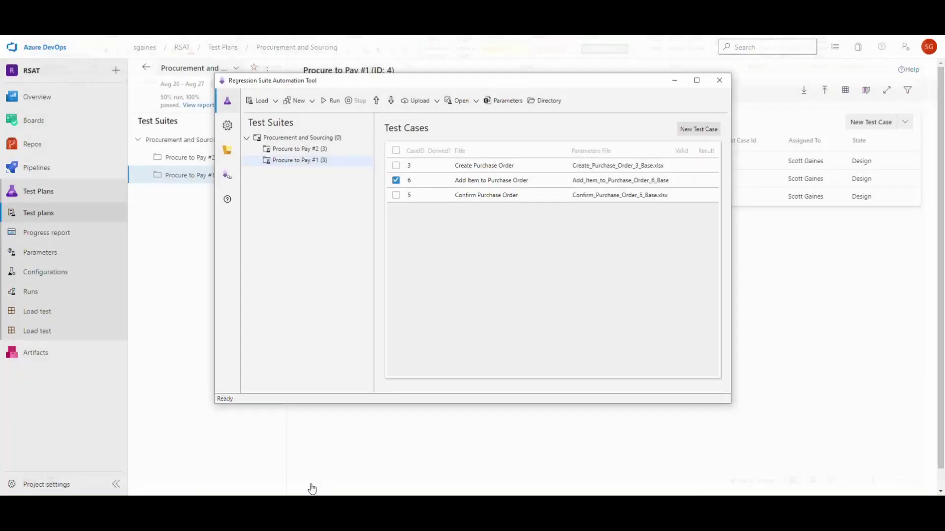
# Restore test case 6's Item number (cell D8) to a0001 via Procure to Pay #2, then reopen its parameters from #1.
pyautogui.click(288, 150)
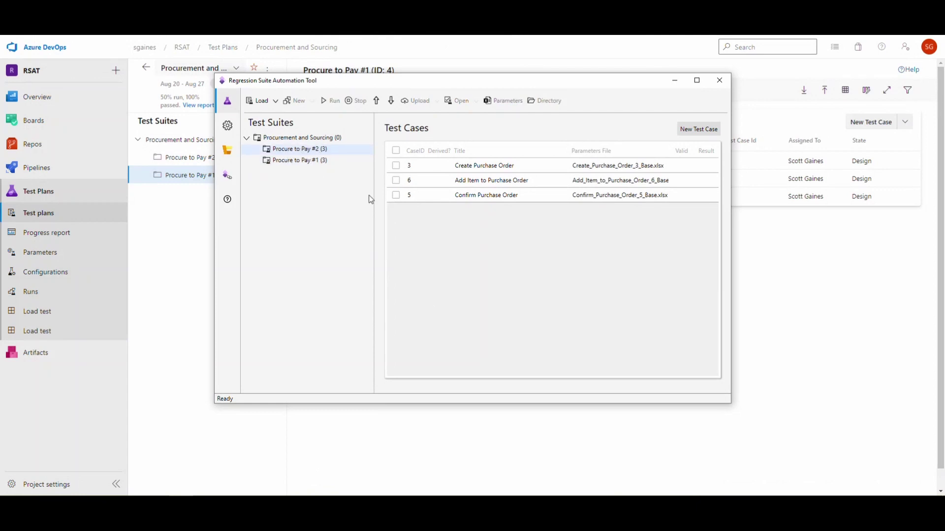
pyautogui.click(395, 180)
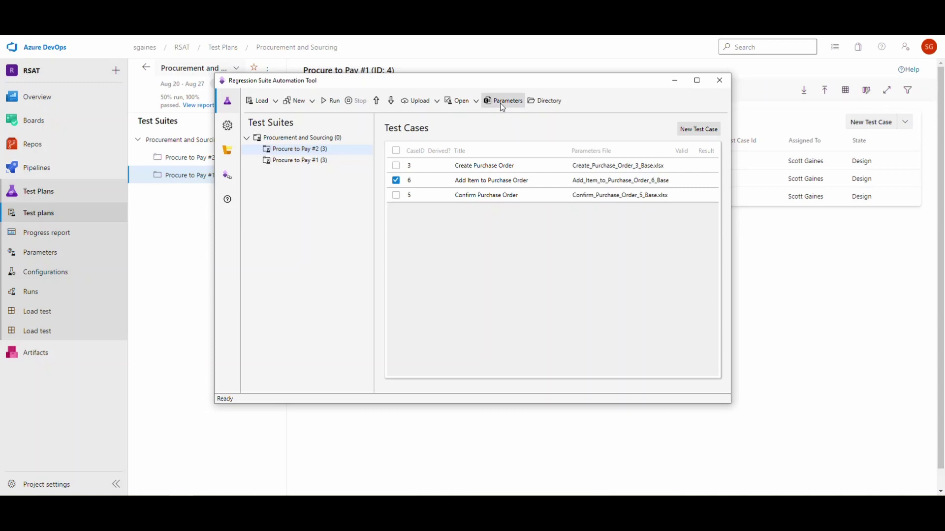
pyautogui.click(500, 101)
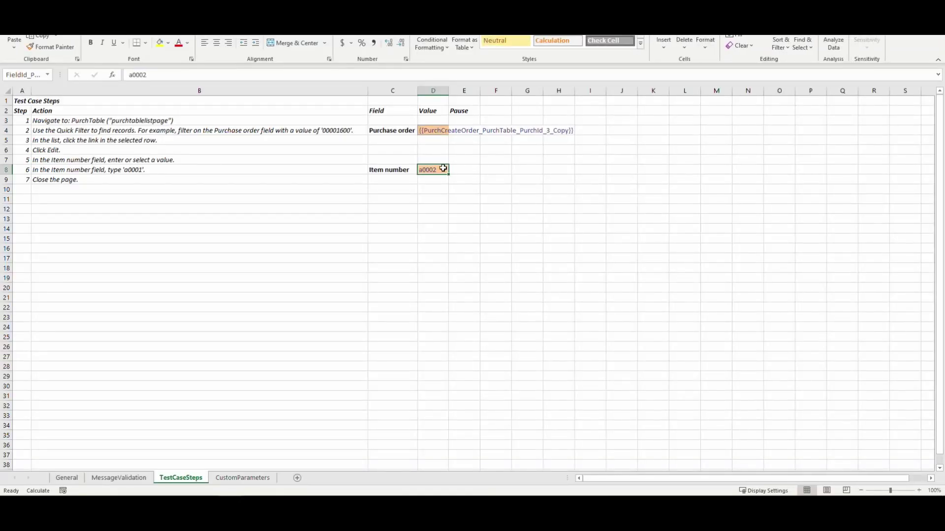
pyautogui.click(163, 76)
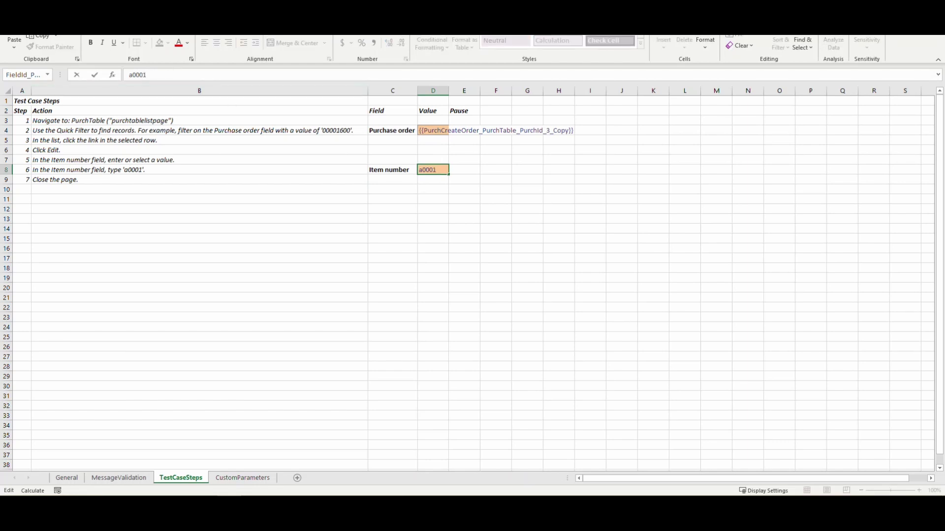
pyautogui.press('Return')
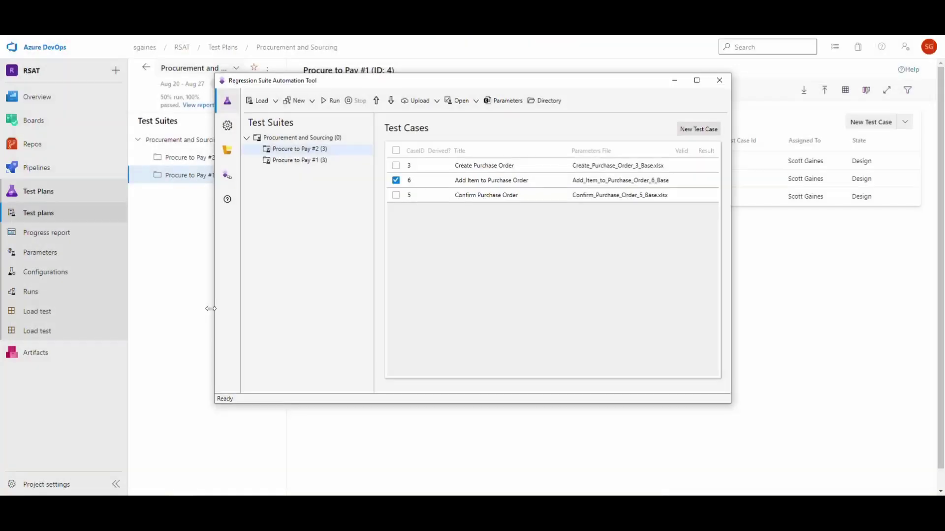
pyautogui.click(305, 161)
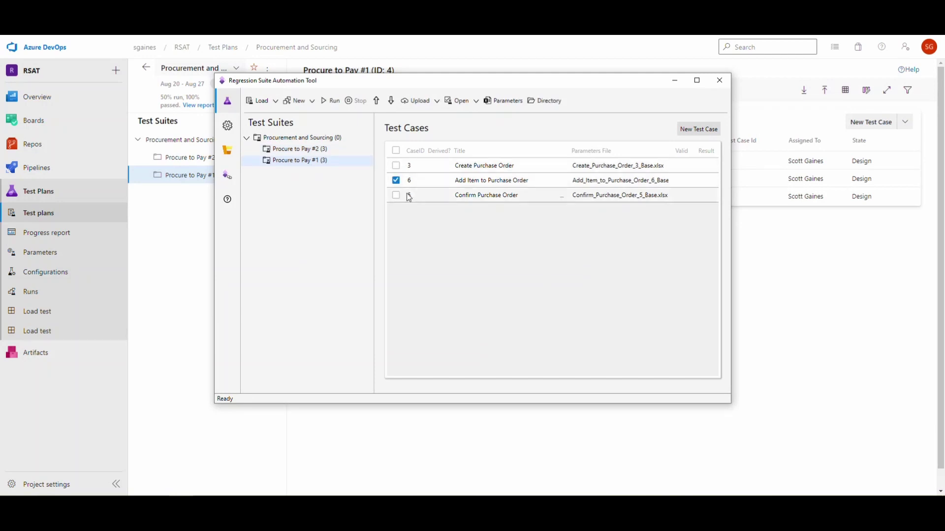
pyautogui.click(500, 99)
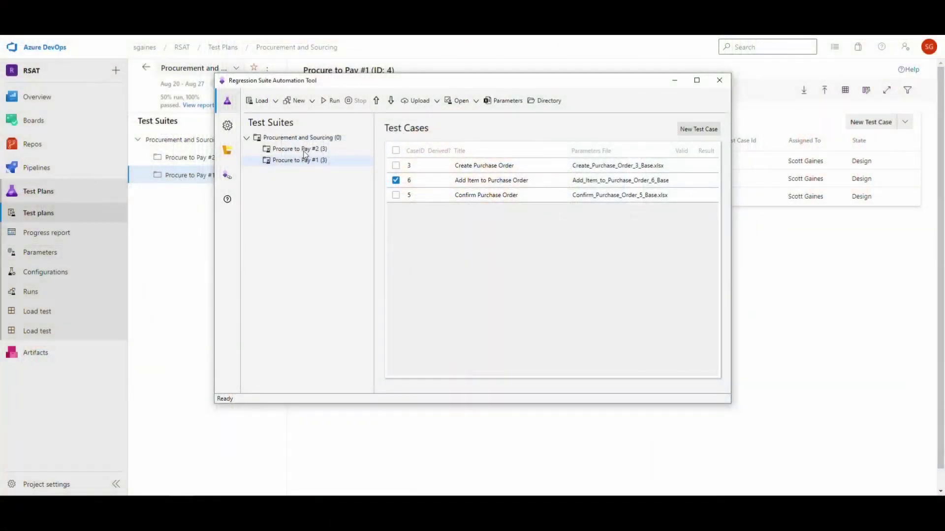
# Derive test case 37, 'Add Item to Purchase Order_1', from test case 6 in Procure to Pay #2.
pyautogui.click(304, 150)
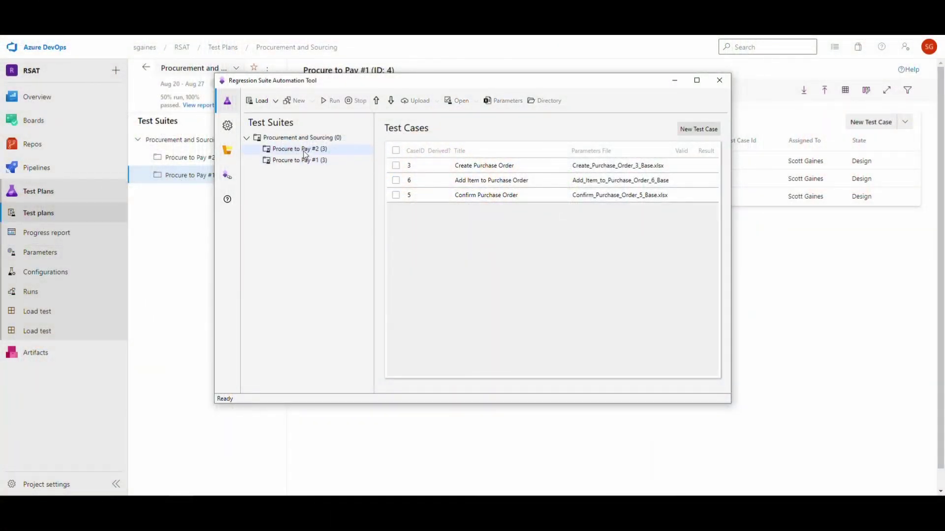
pyautogui.click(395, 181)
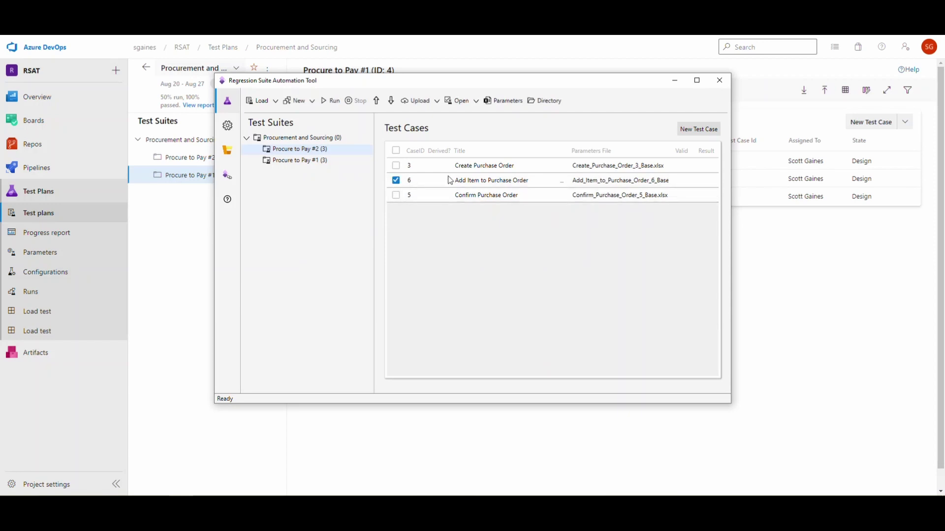
pyautogui.click(311, 100)
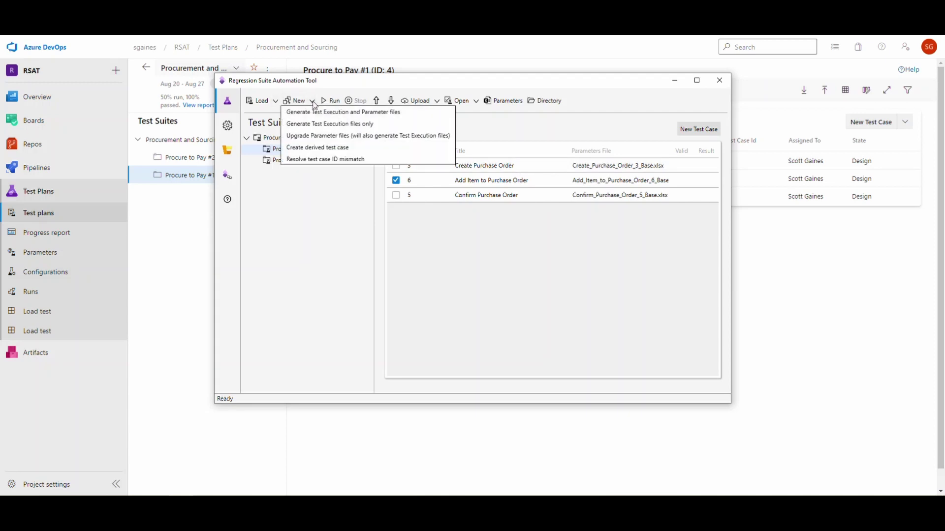
pyautogui.click(323, 149)
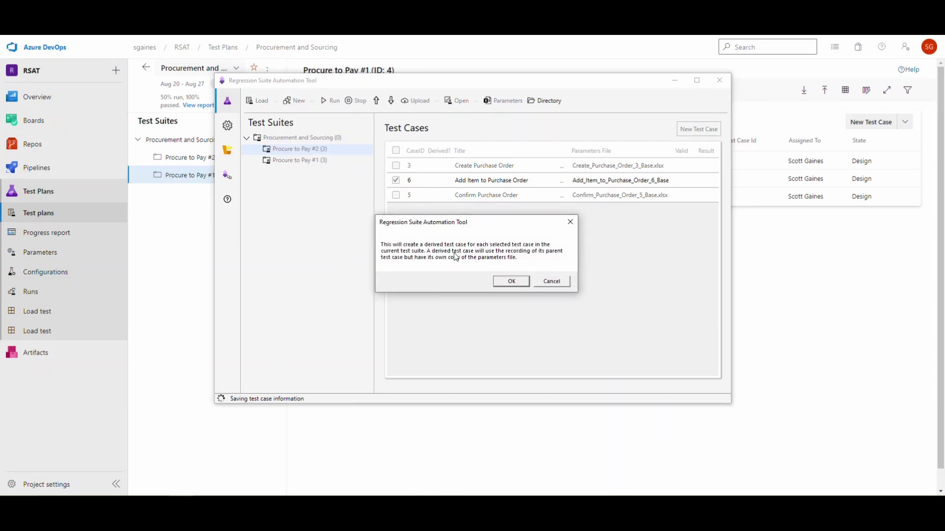
pyautogui.click(504, 284)
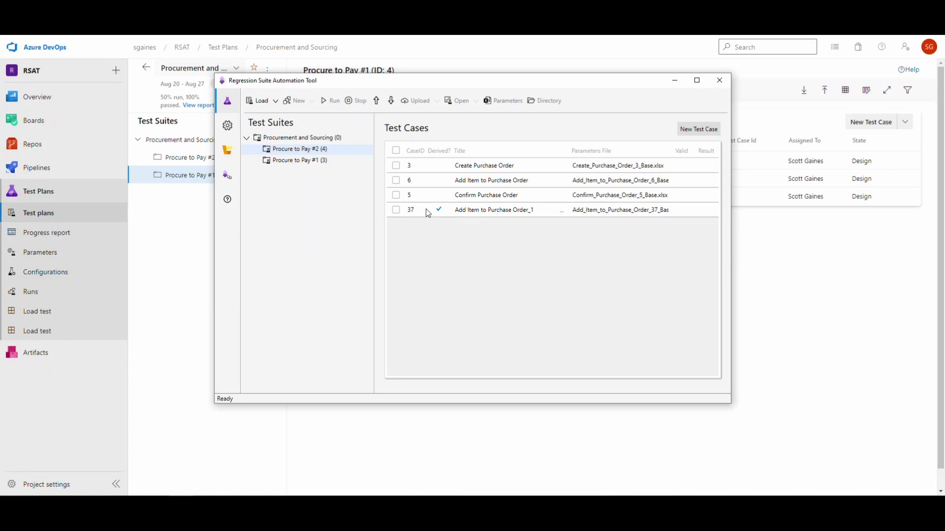
# Move test case 37 up one place and delete test case 6, leaving cases 3, 37 and 5.
pyautogui.click(396, 210)
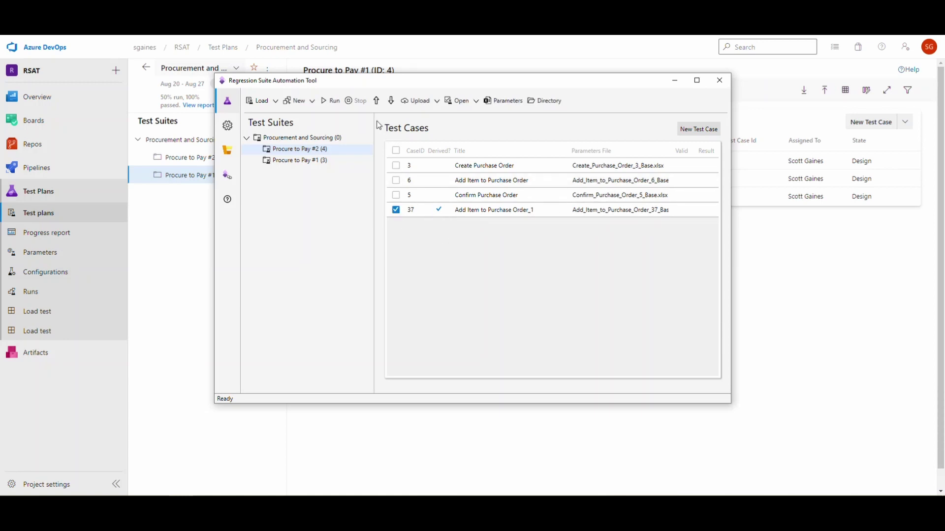
pyautogui.click(377, 102)
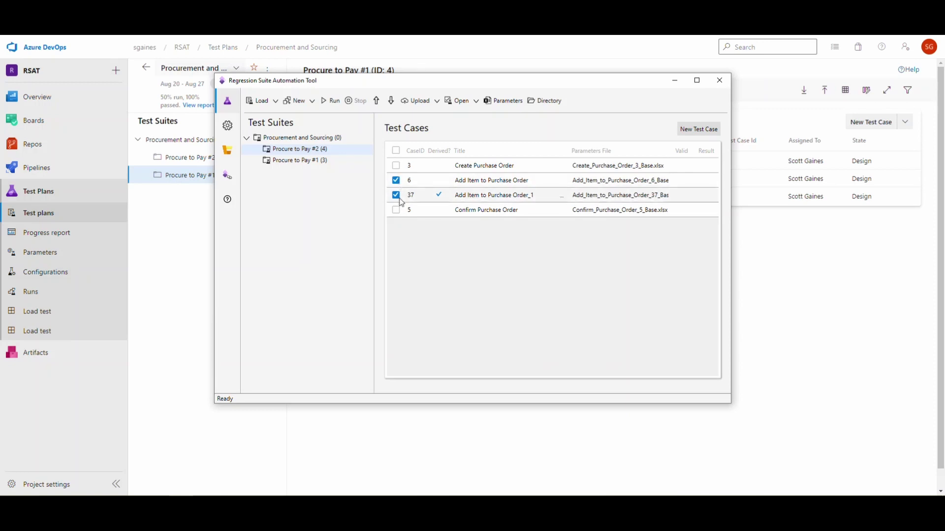
pyautogui.click(397, 181)
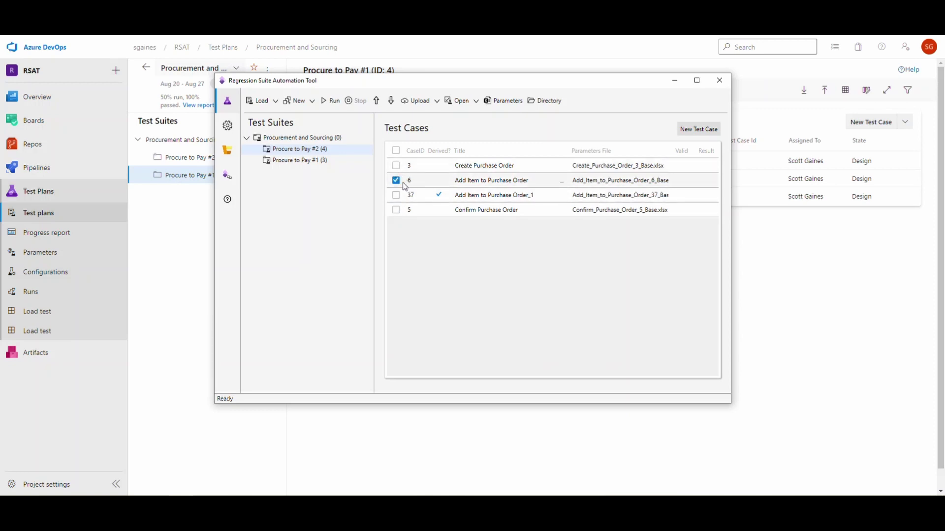
pyautogui.rightClick(564, 186)
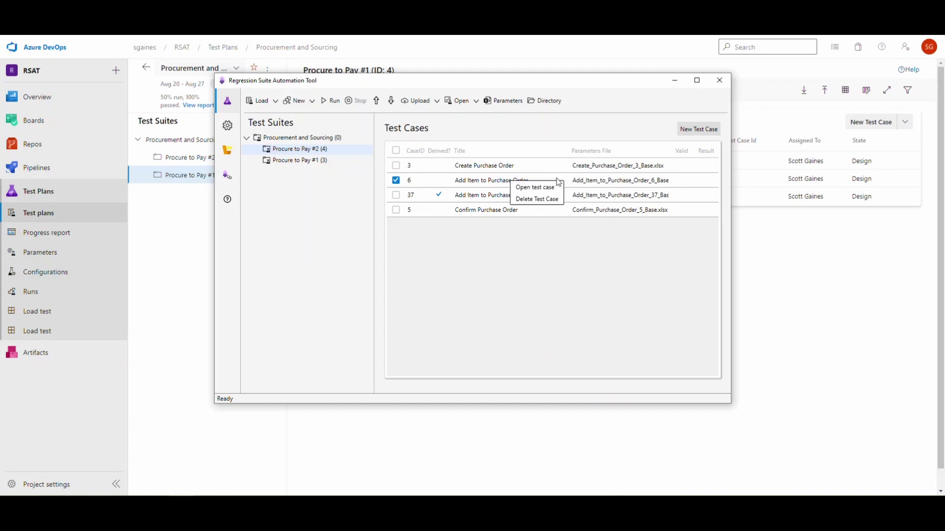
pyautogui.click(537, 200)
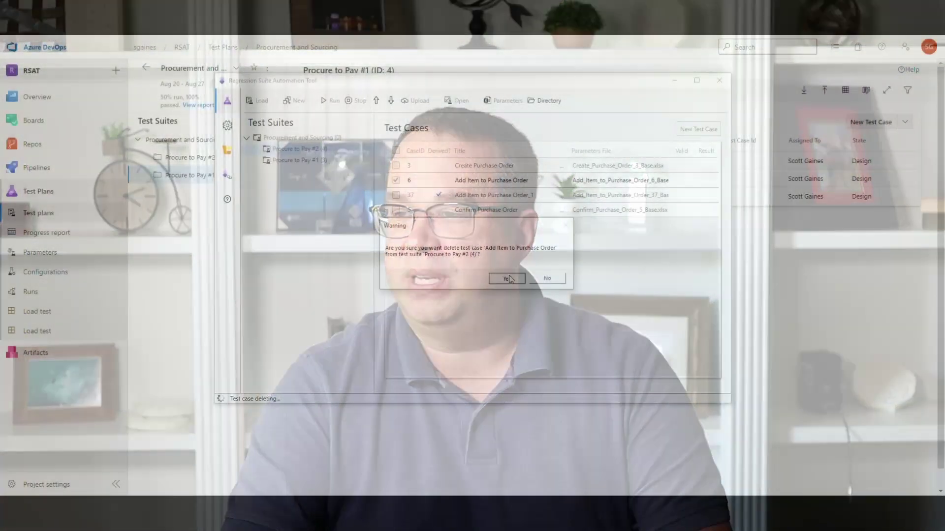
pyautogui.click(507, 279)
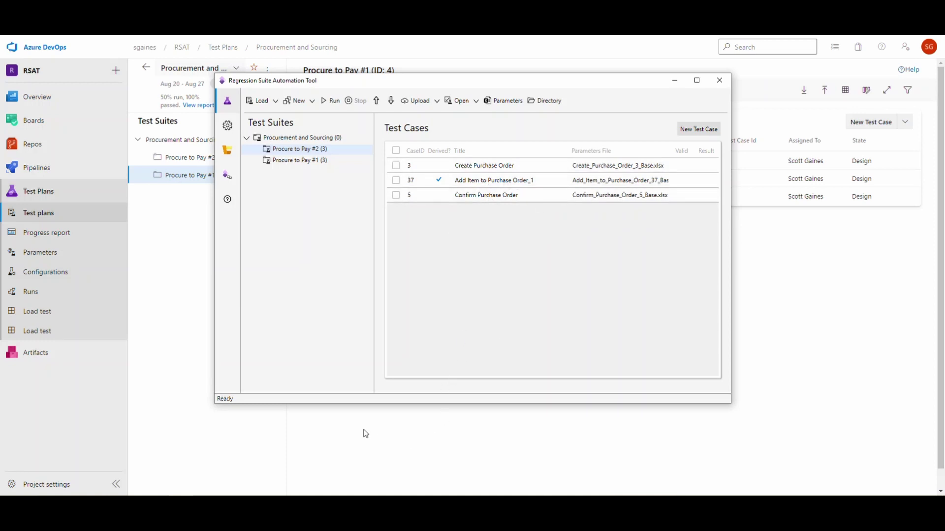
pyautogui.hotkey('alt', 'Tab')
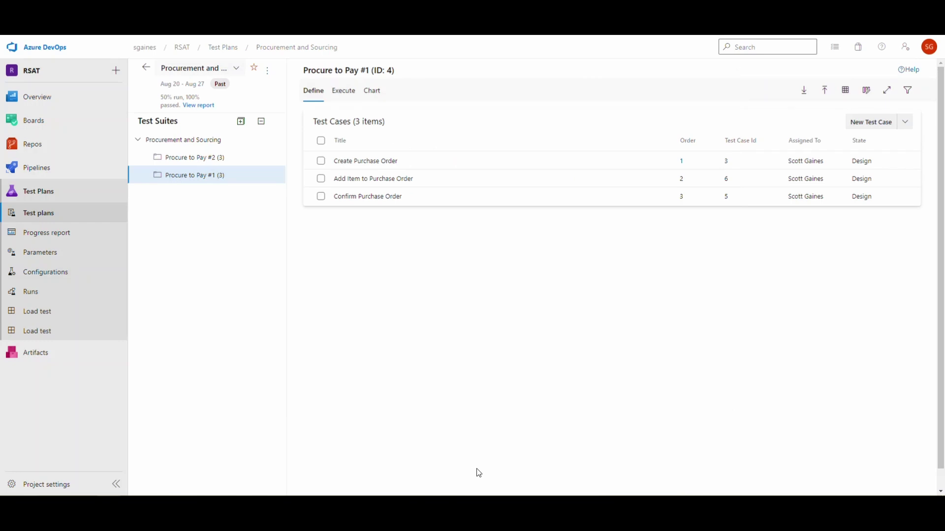
pyautogui.click(195, 158)
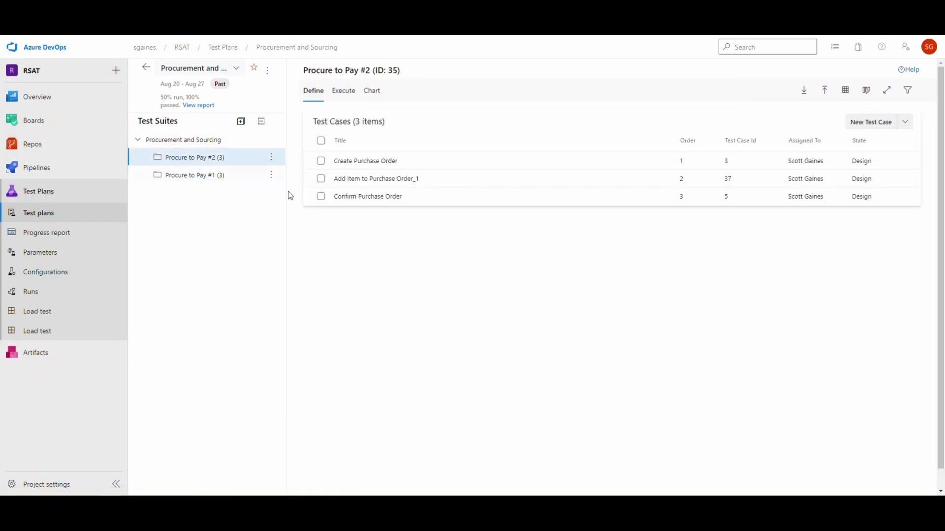
pyautogui.doubleClick(373, 183)
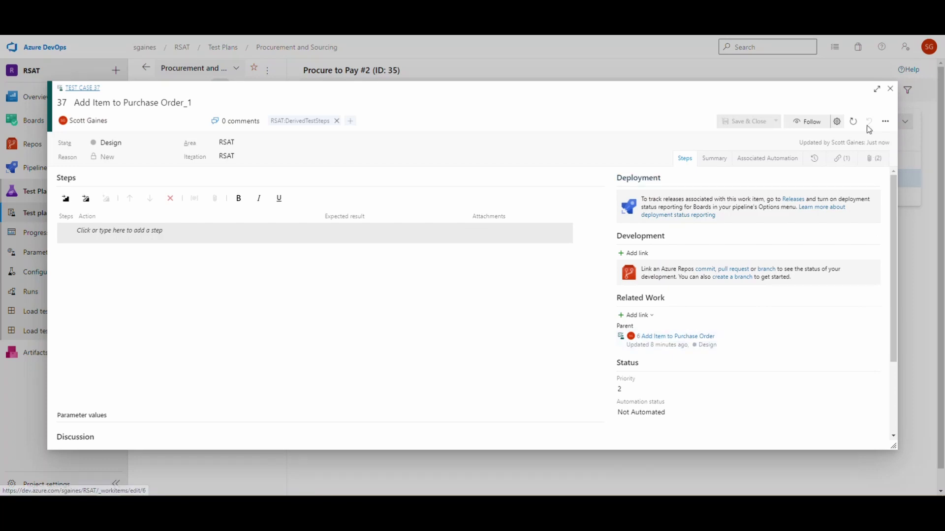
pyautogui.click(889, 92)
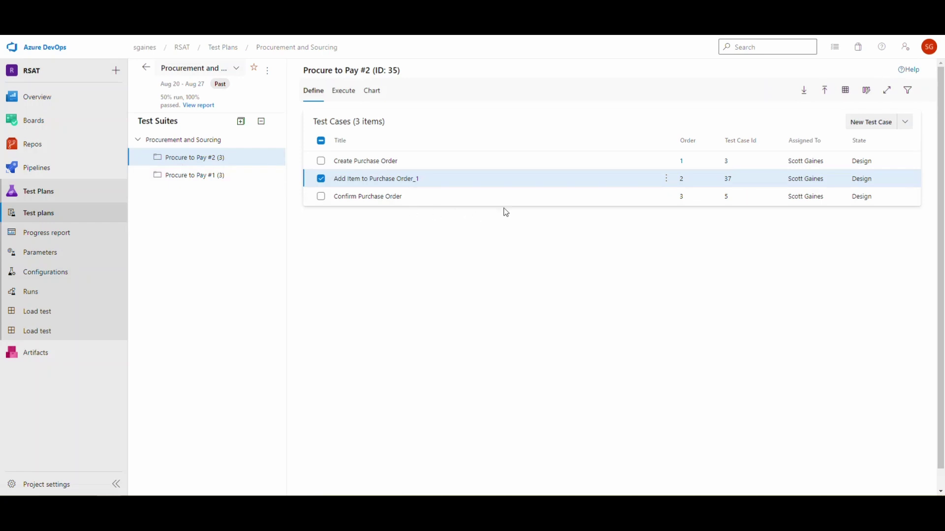
# In test case 37's parameter file, change the TestCaseSteps Item number in D8 to a0002.
pyautogui.hotkey('alt', 'Tab')
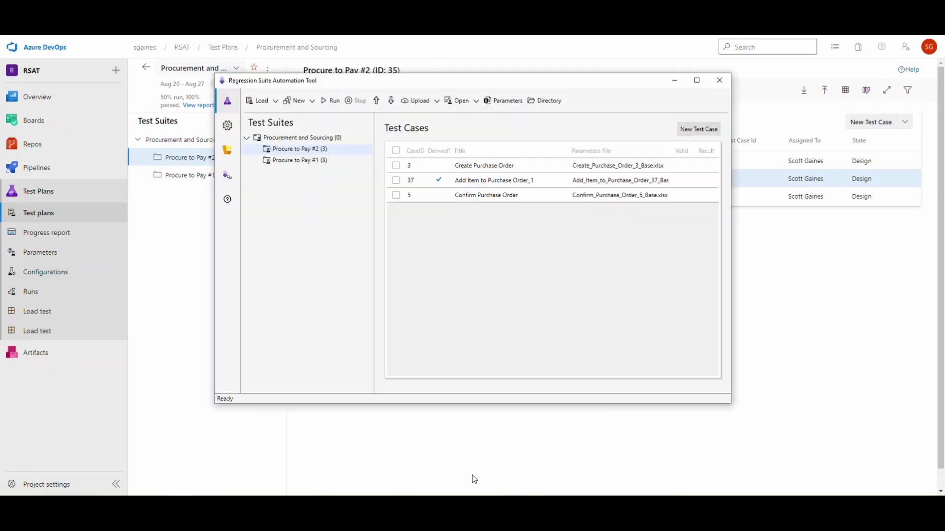
pyautogui.click(504, 102)
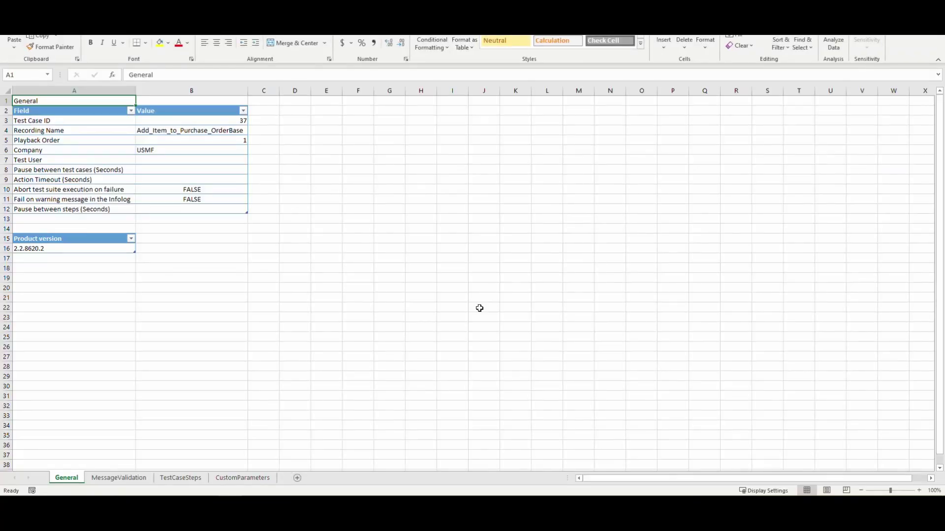
pyautogui.click(180, 478)
pyautogui.click(446, 172)
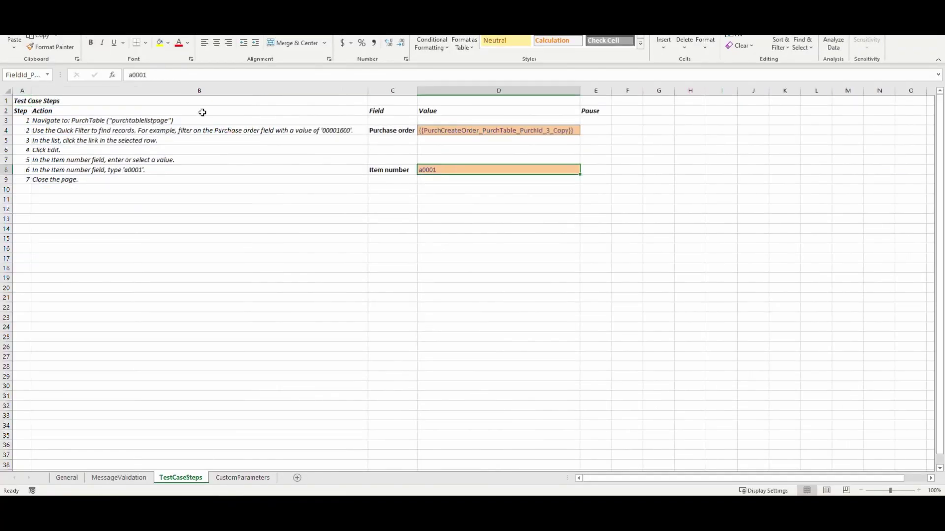
pyautogui.click(209, 80)
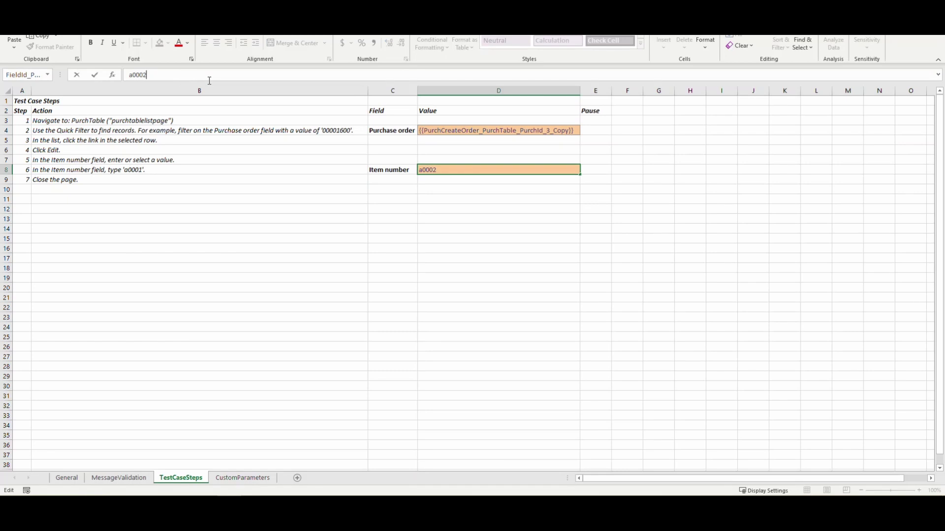
pyautogui.hotkey('ctrl', 'Return')
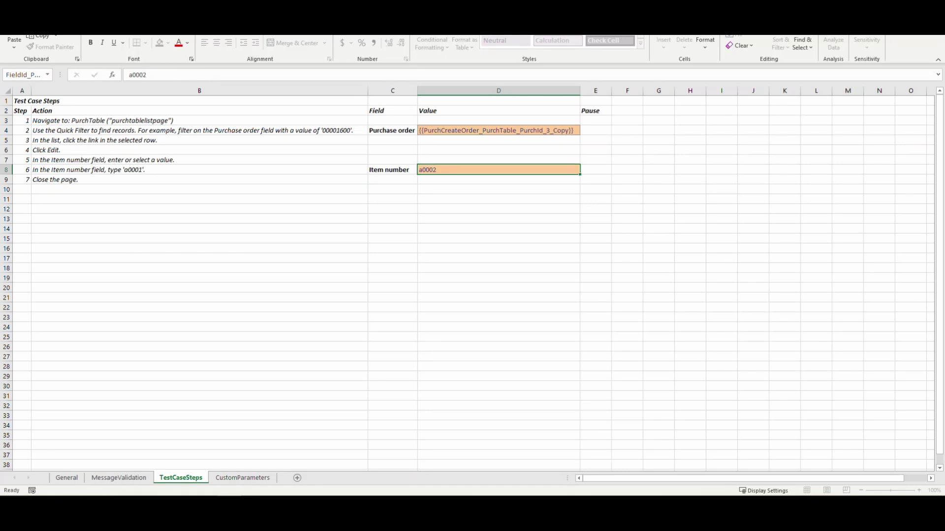
# Close the workbook and open test case 6's Procure to Pay #1 TestCaseSteps sheet, confirming a0001.
pyautogui.hotkey('alt', 'F4')
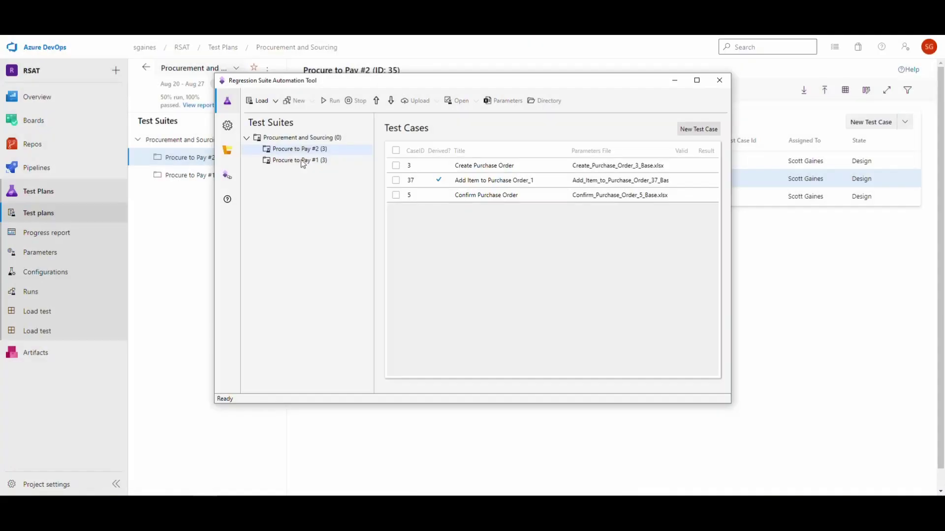
pyautogui.click(291, 164)
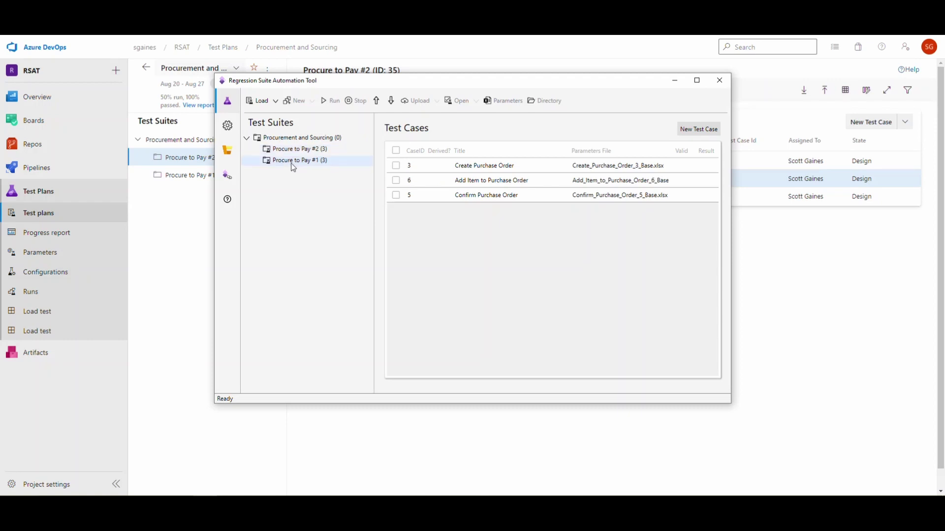
pyautogui.click(396, 180)
pyautogui.click(504, 100)
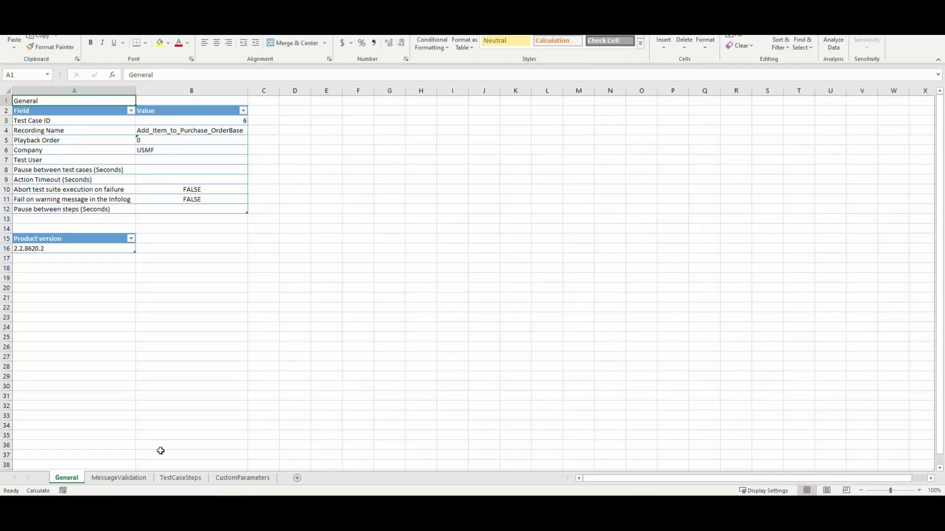
pyautogui.click(180, 478)
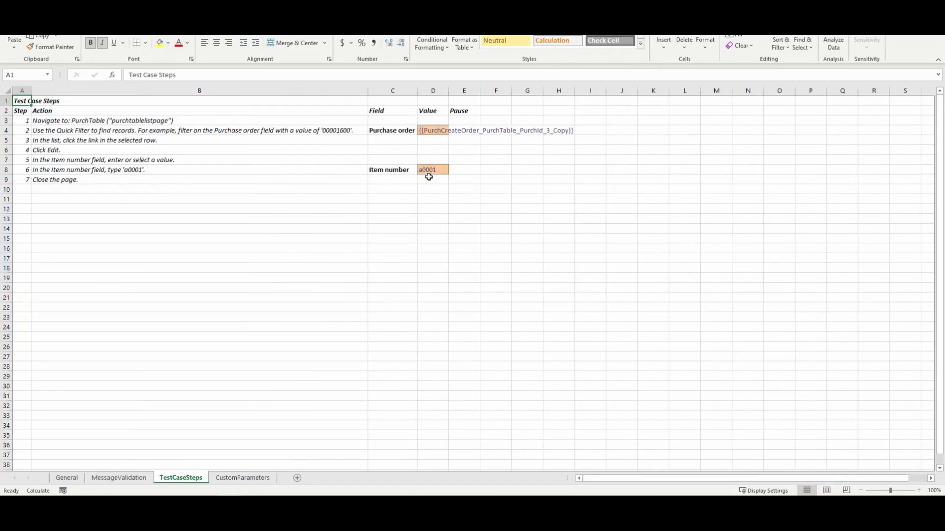